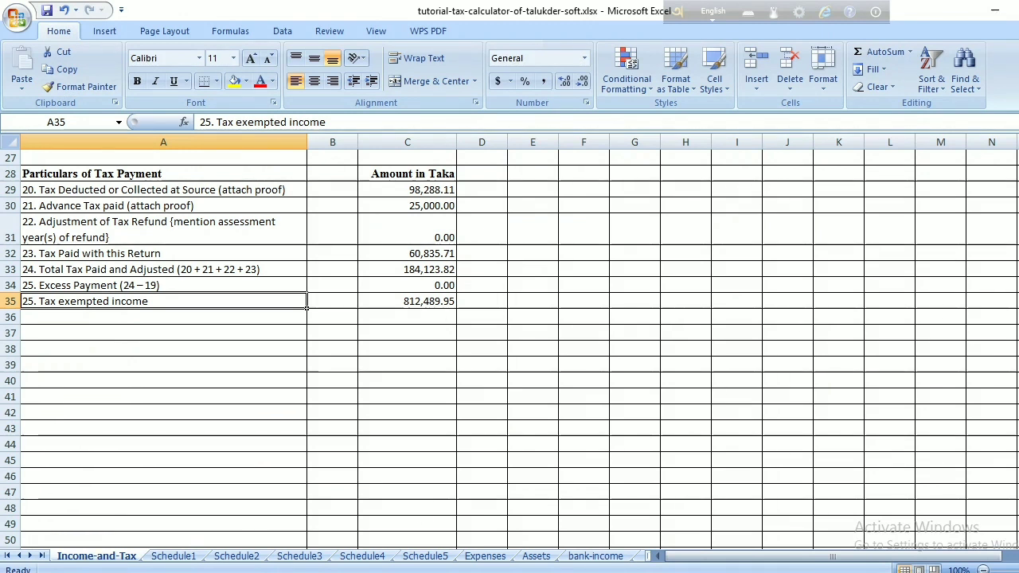
Review the Income-and-Tax sheet and the government and non-government employee sections of the Schedule1 sheet.
scroll(510, 350, up, 8)
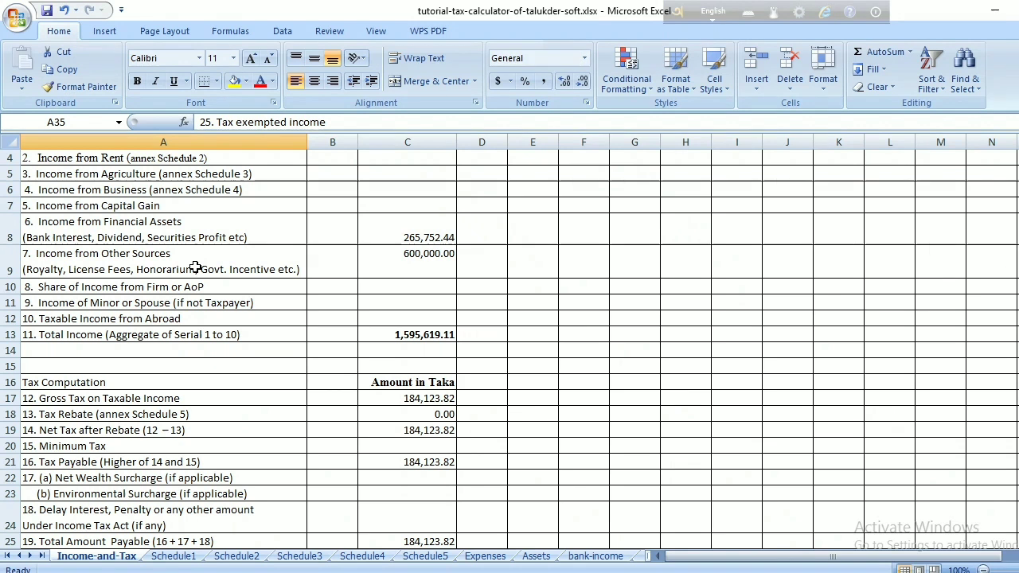
click(173, 556)
scroll(546, 461, up, 6)
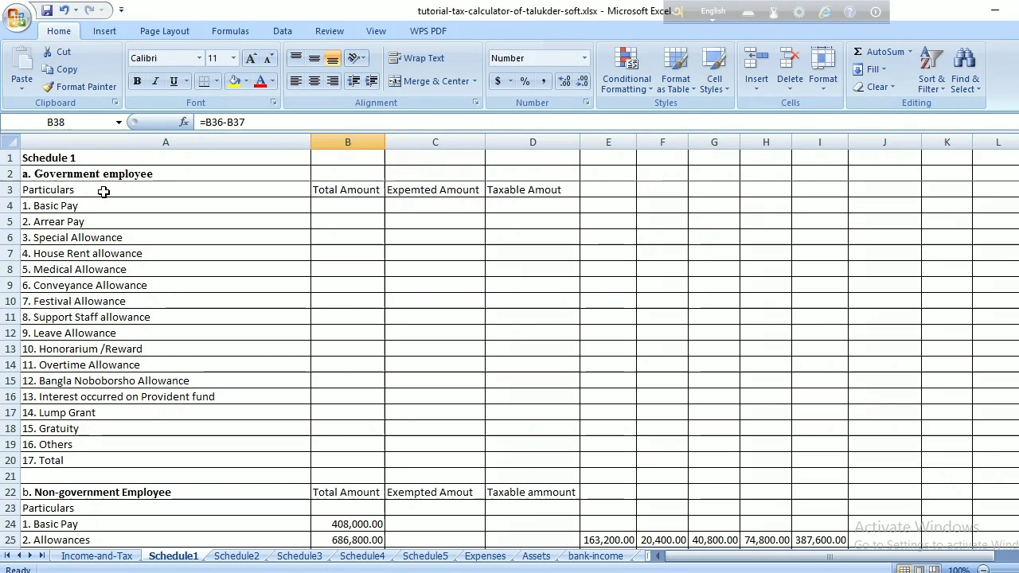
scroll(216, 279, down, 3)
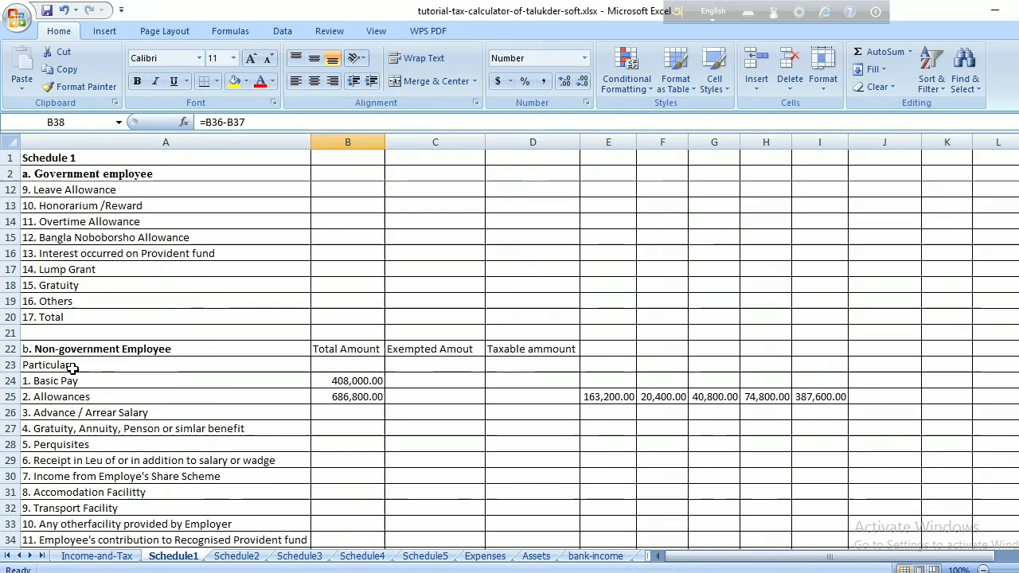
scroll(231, 362, down, 9)
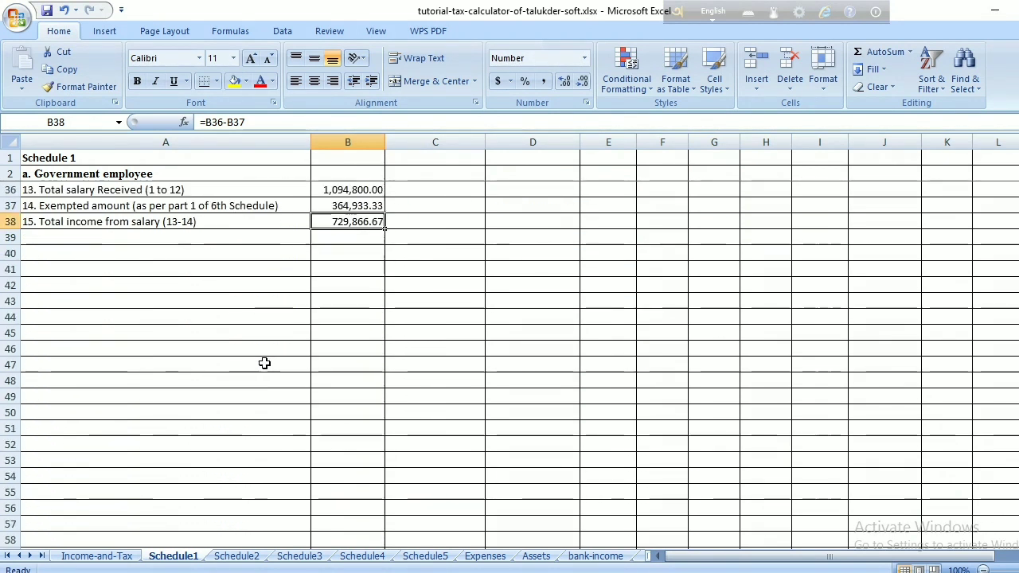
Look through the Schedule2 to Schedule5, Expenses, Assets, bank-income, Bank-balance and Pension sheets.
click(237, 557)
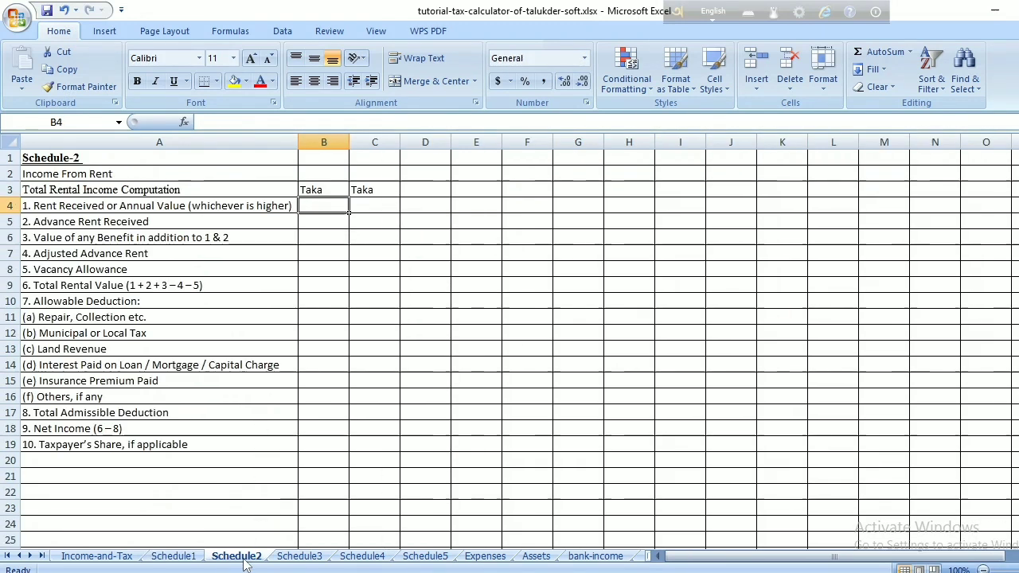
click(299, 559)
click(358, 560)
click(420, 560)
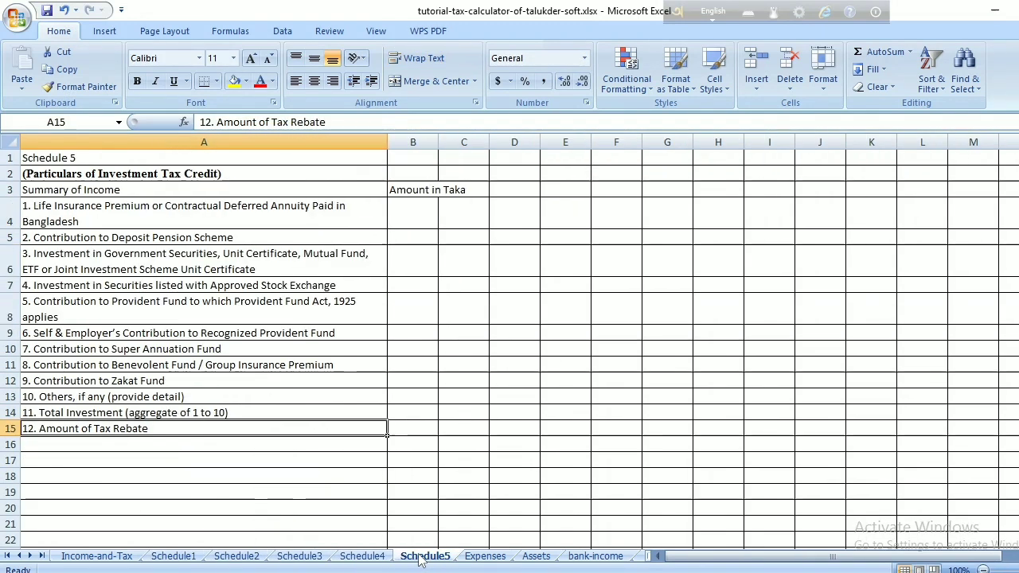
click(487, 560)
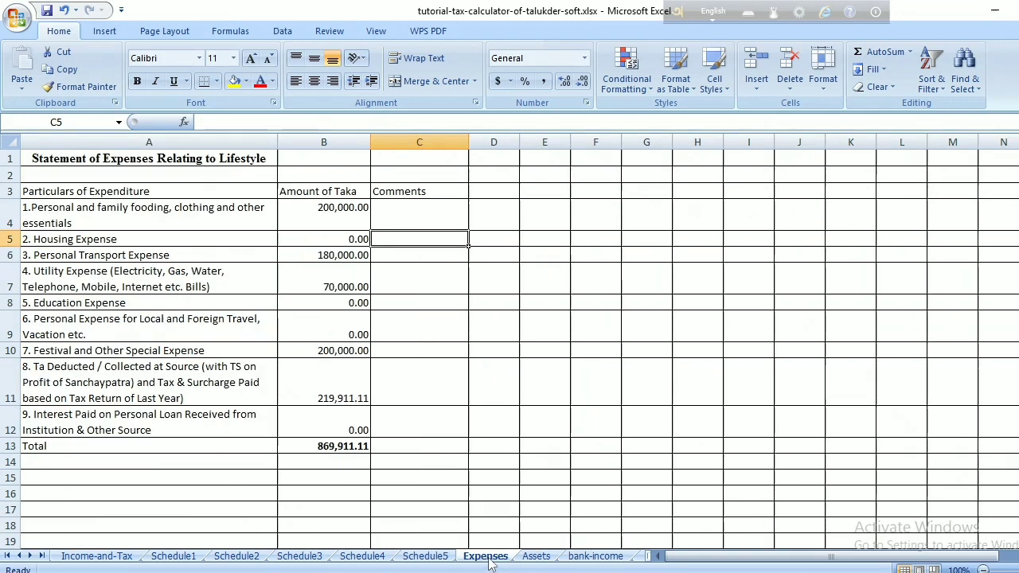
click(536, 558)
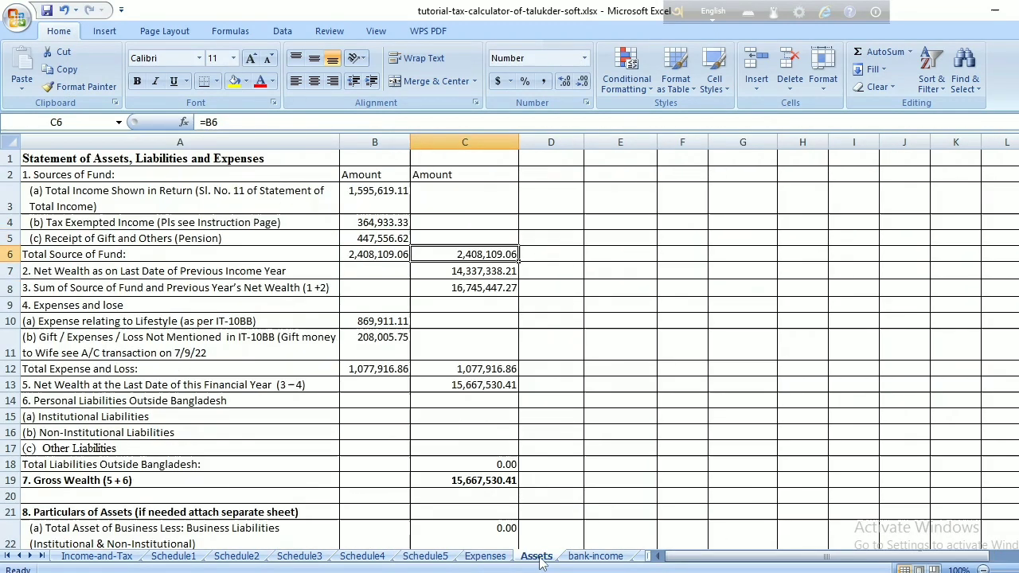
click(593, 557)
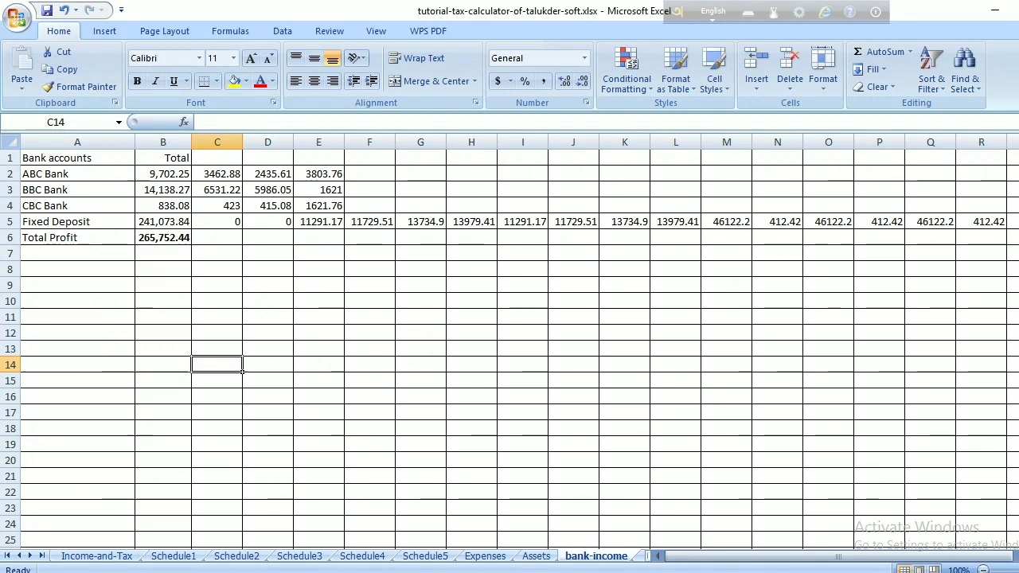
click(43, 556)
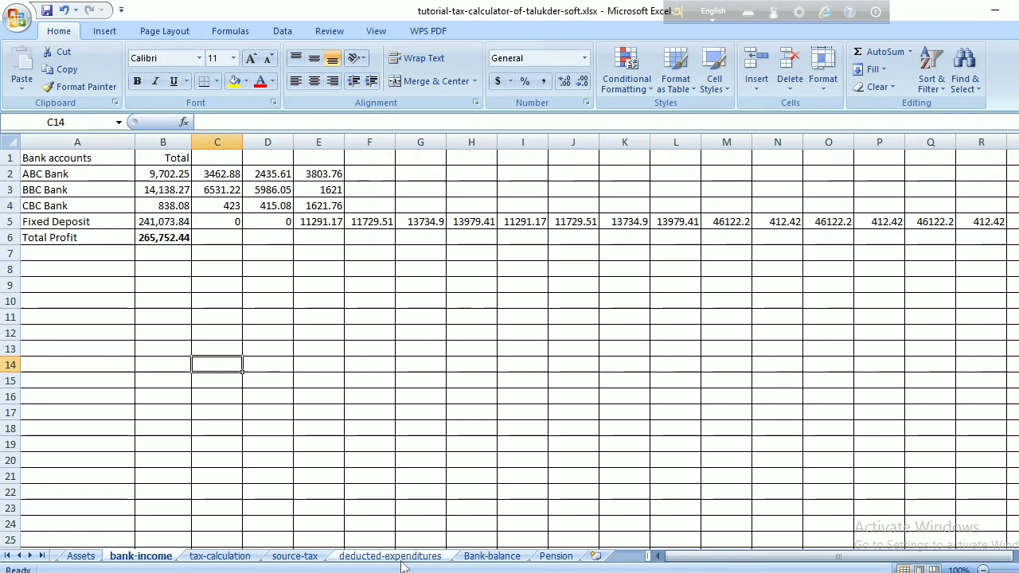
click(489, 559)
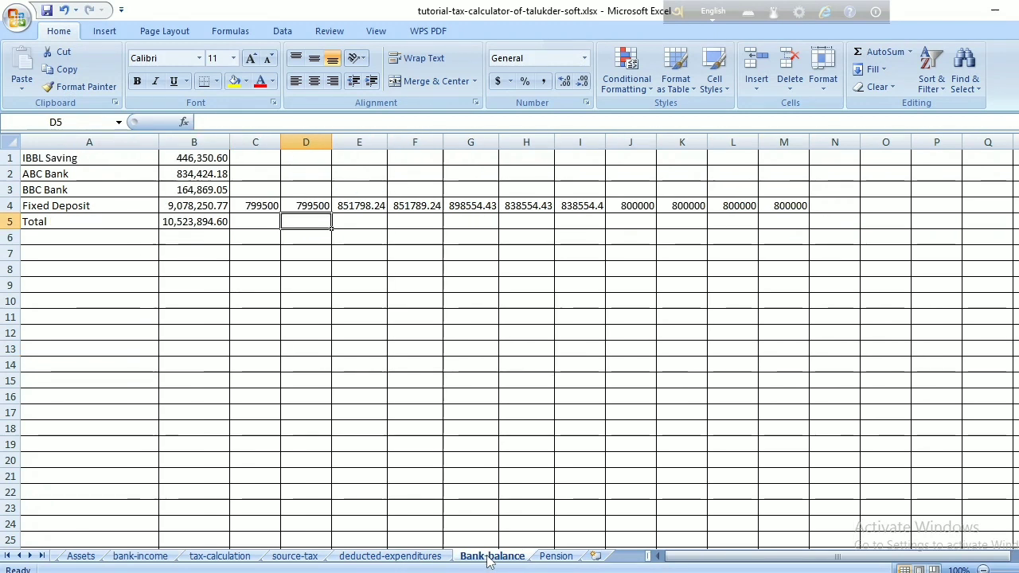
click(539, 558)
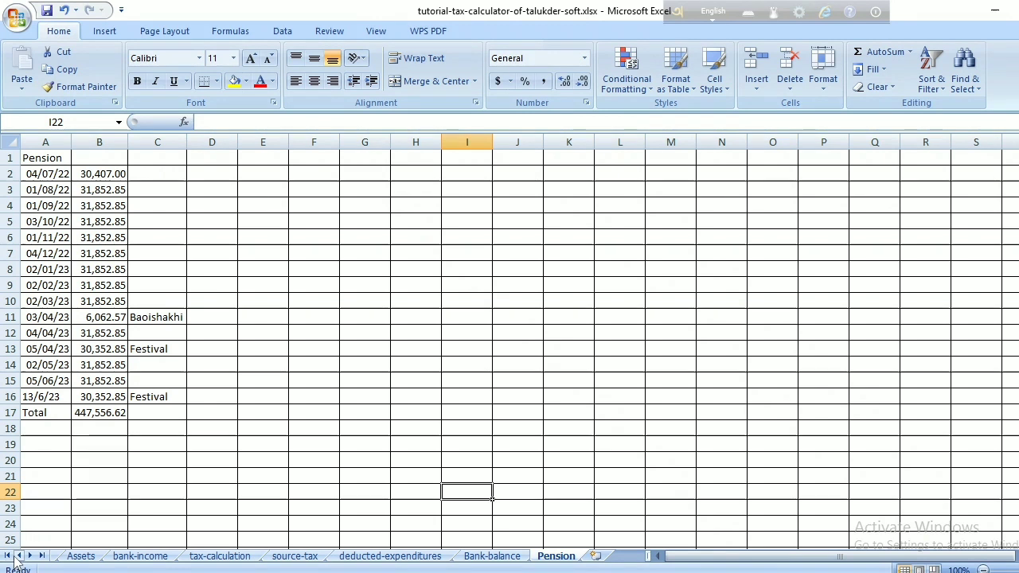
Return to the Schedule1 sheet and read through its government and non-government employee salary particulars.
click(15, 559)
click(17, 559)
click(17, 559)
click(18, 559)
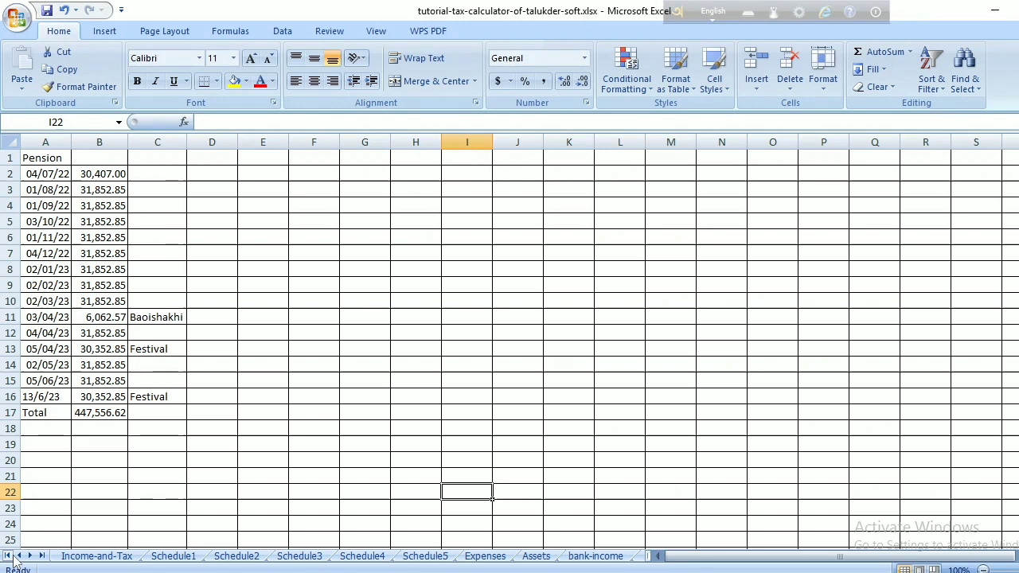
click(173, 557)
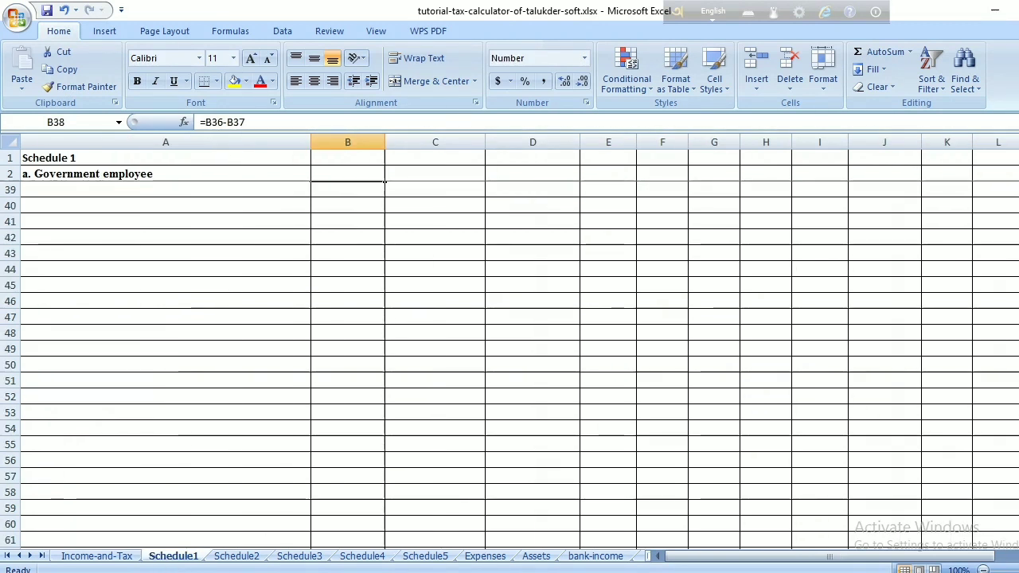
scroll(978, 280, up, 12)
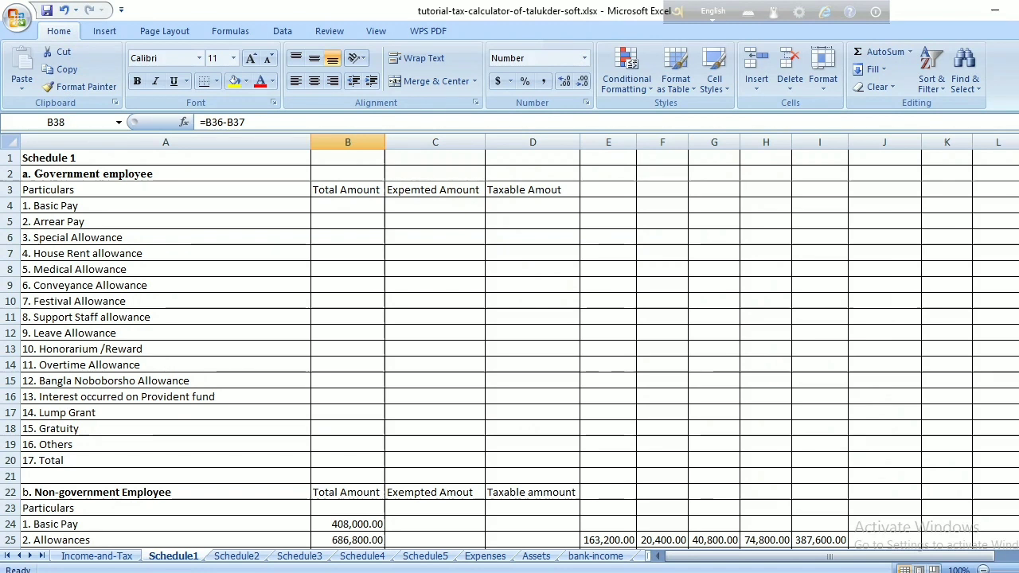
scroll(510, 350, down, 3)
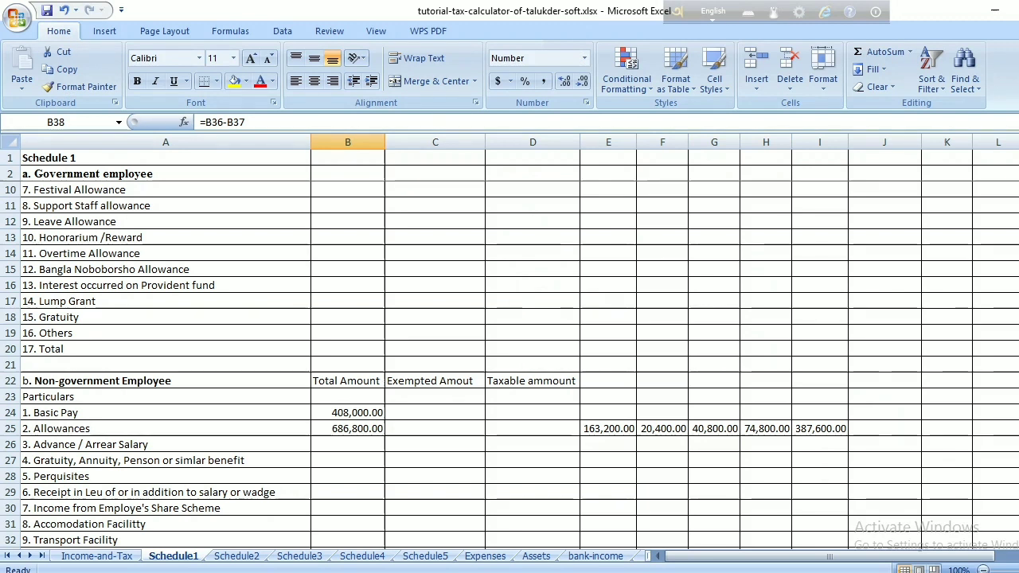
scroll(509, 351, up, 1)
scroll(548, 218, up, 2)
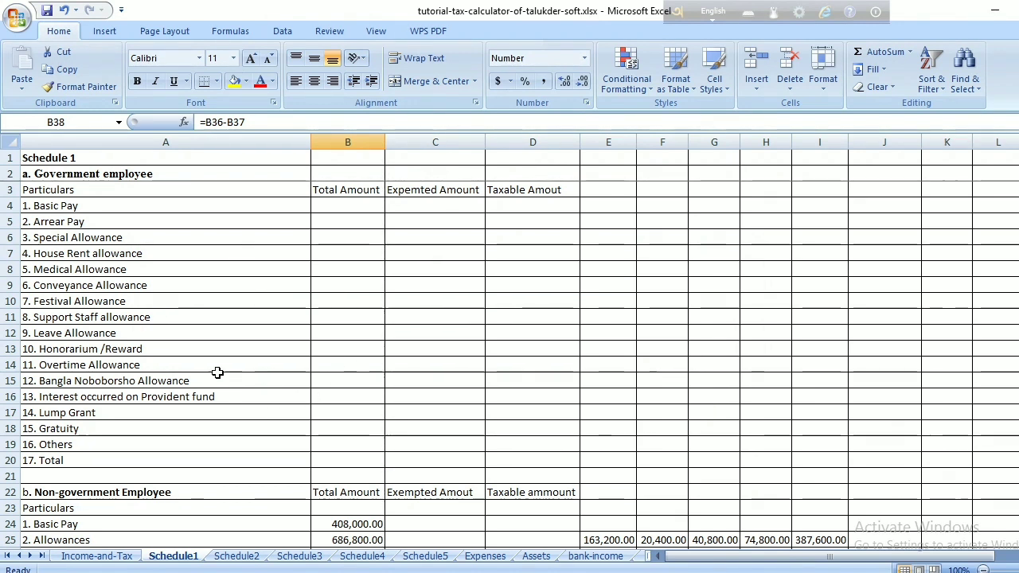
scroll(347, 402, down, 2)
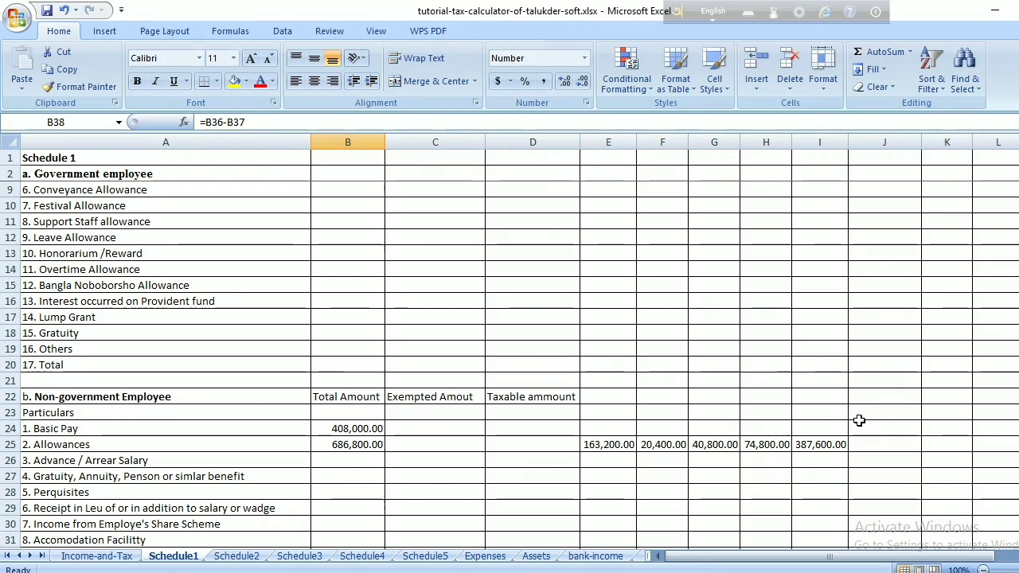
scroll(852, 419, down, 1)
scroll(787, 425, down, 2)
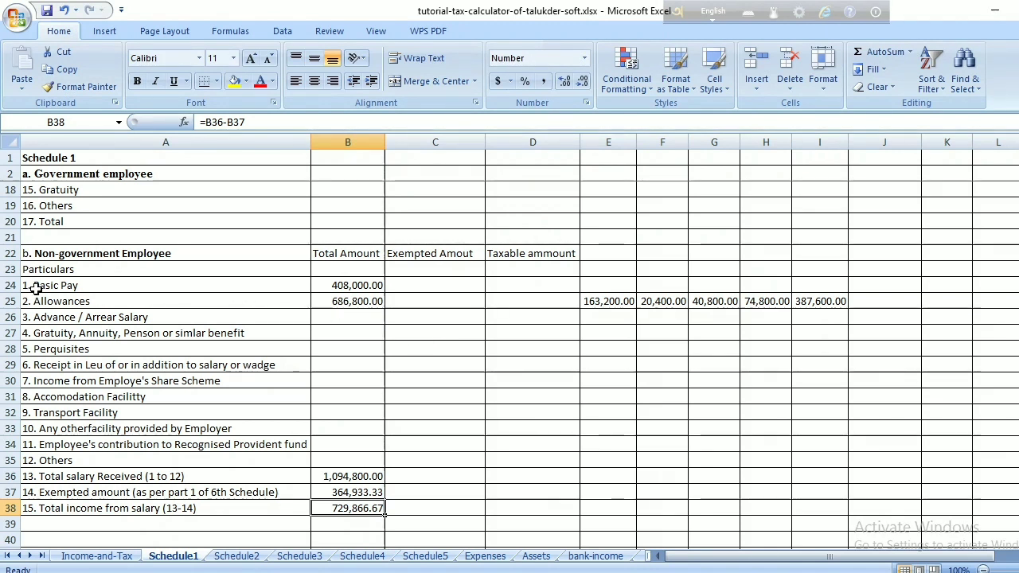
Examine the non-government employee's Basic Pay and Allowances cells B24 and B25, and the individual allowance amounts in E25 through I25.
click(327, 285)
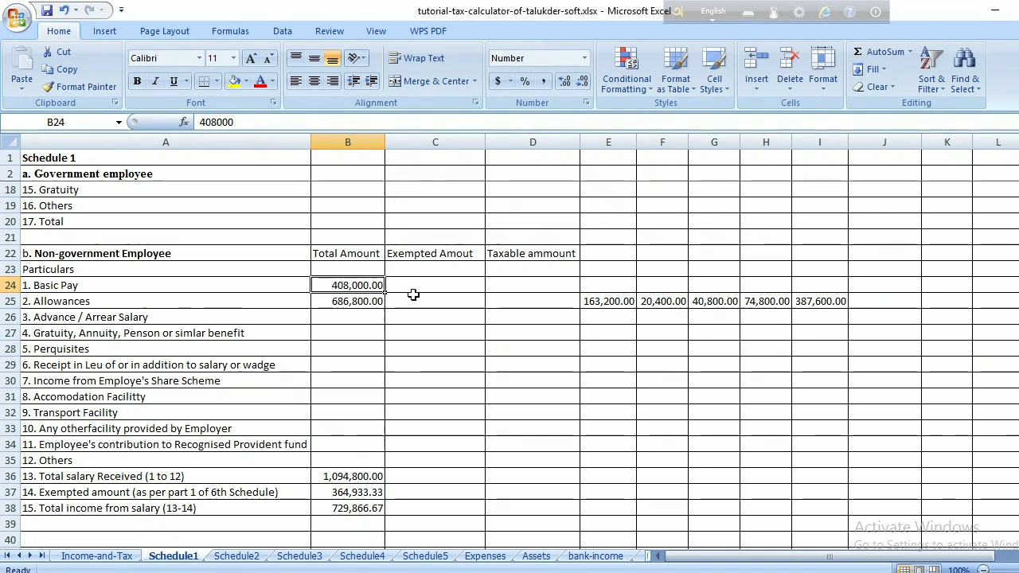
click(370, 303)
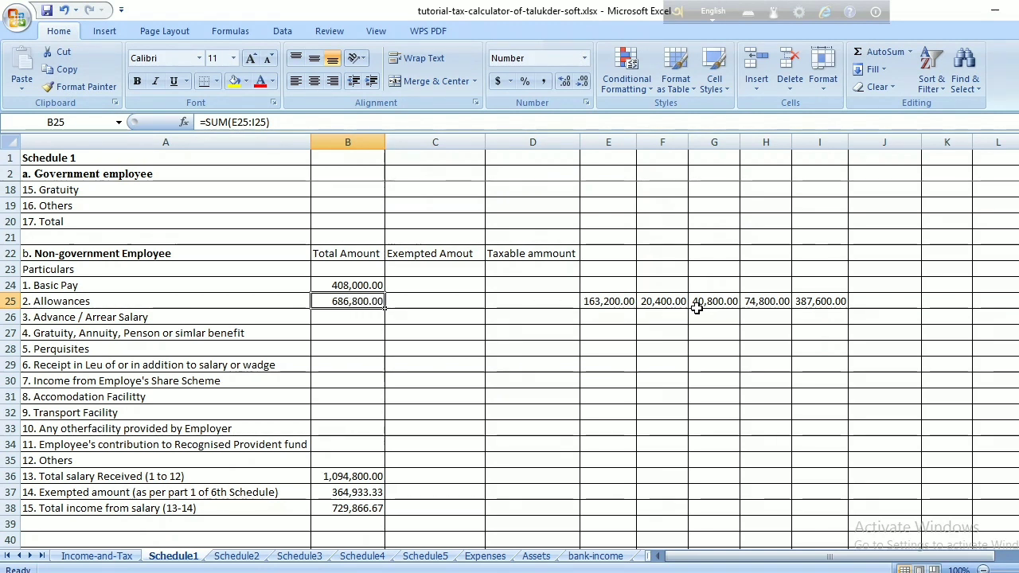
click(615, 301)
click(670, 303)
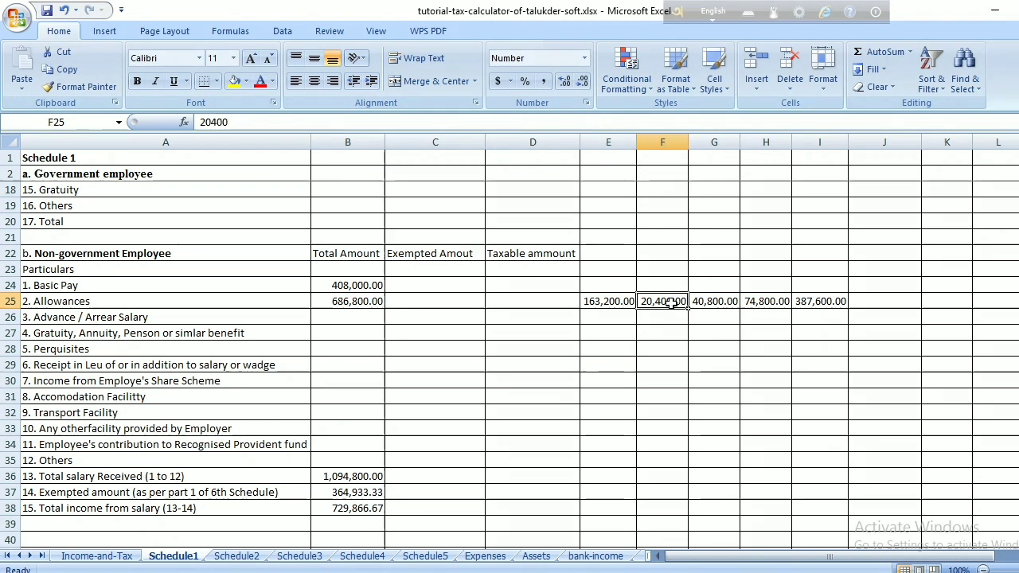
click(704, 302)
click(762, 301)
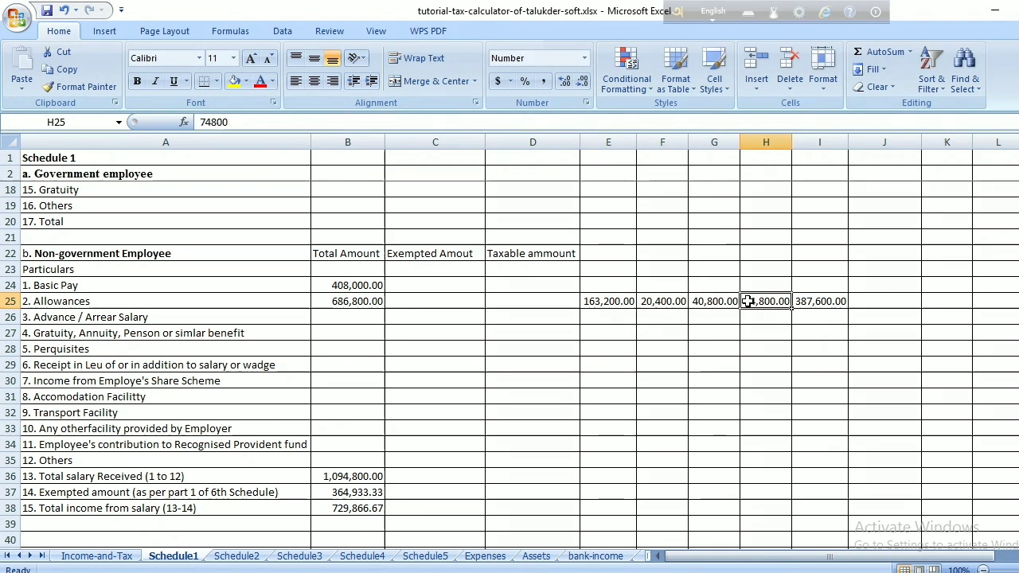
click(807, 303)
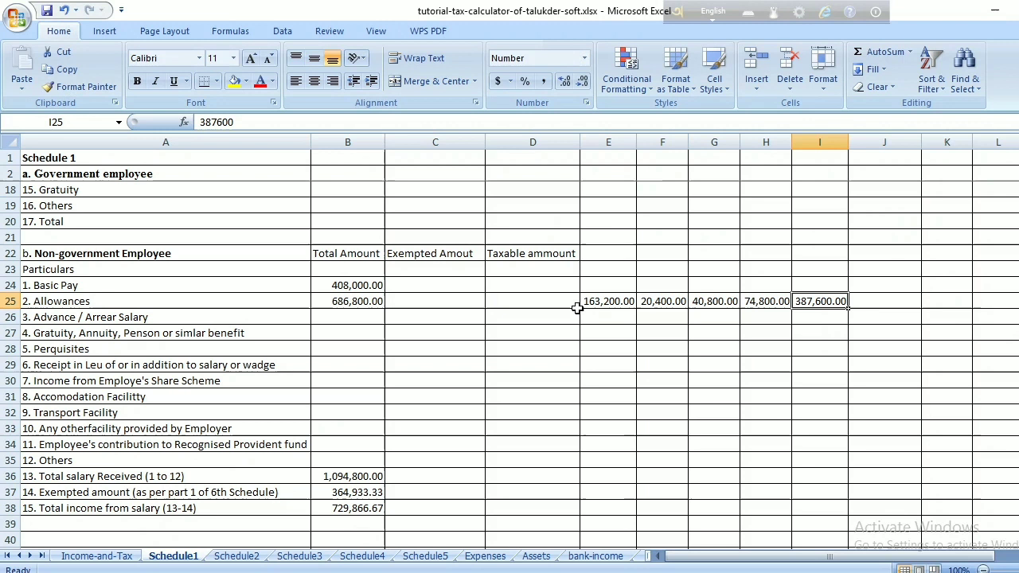
Clear the Allowances total in cell B25 of the non-government employee section.
click(352, 303)
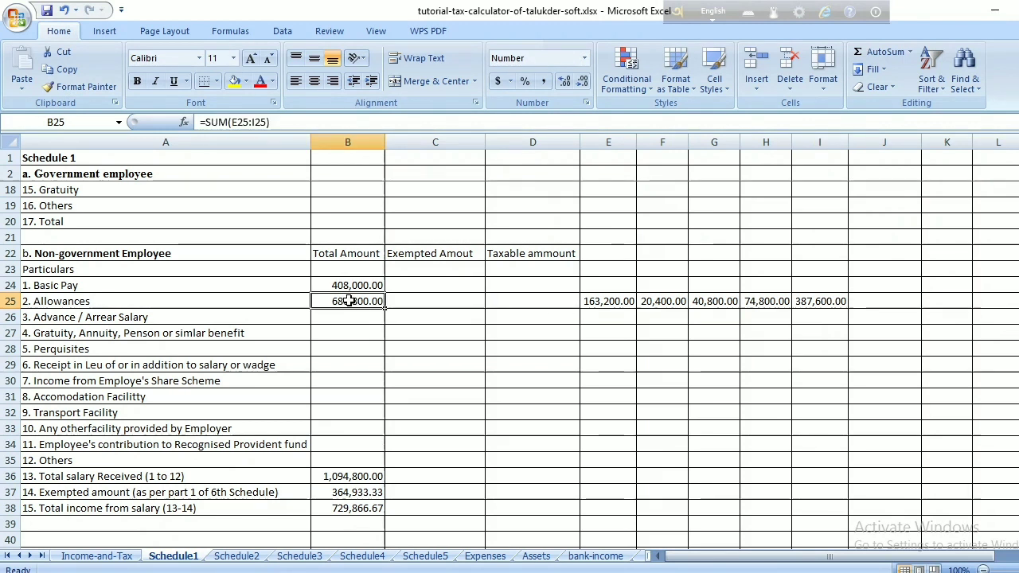
key(Delete)
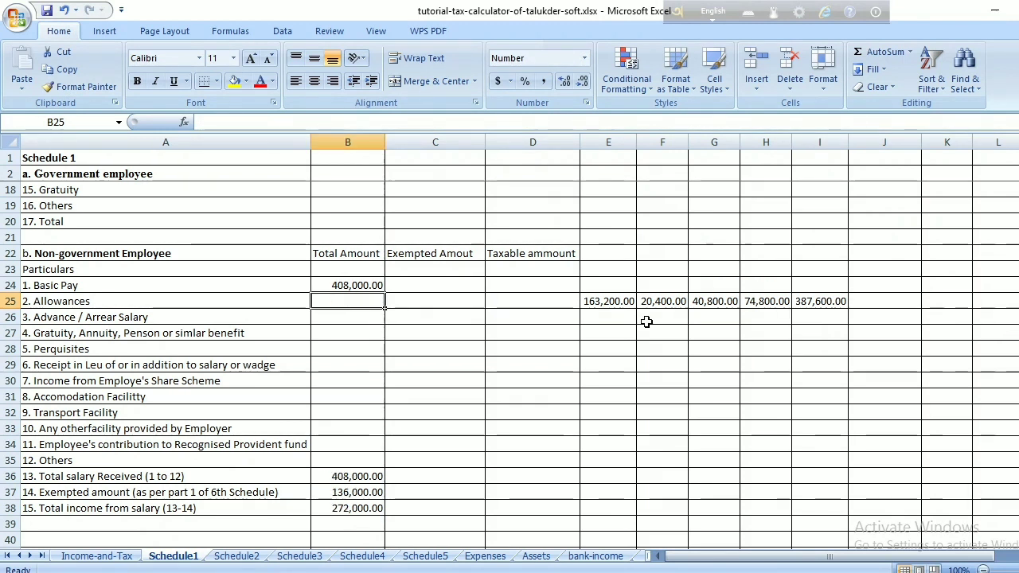
click(454, 307)
Total the individual allowance amounts in cell B25 with the AutoSum formula =SUM(E25:I25).
click(368, 303)
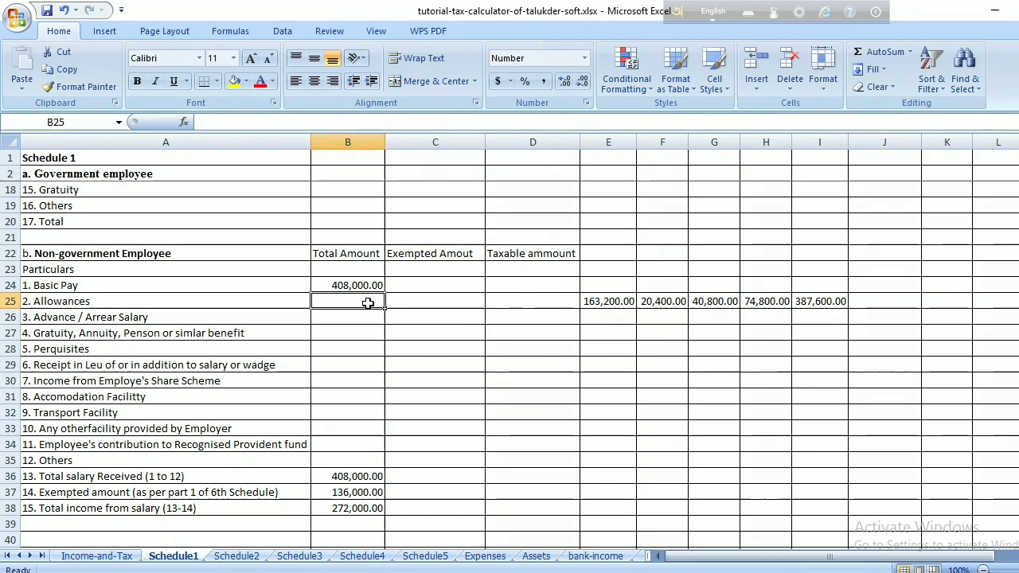
click(880, 57)
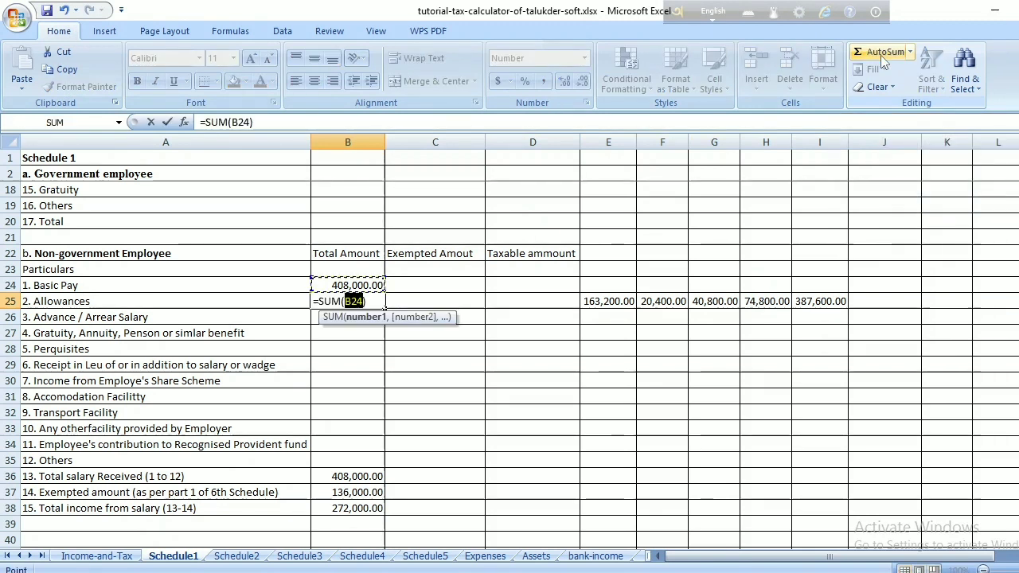
click(364, 301)
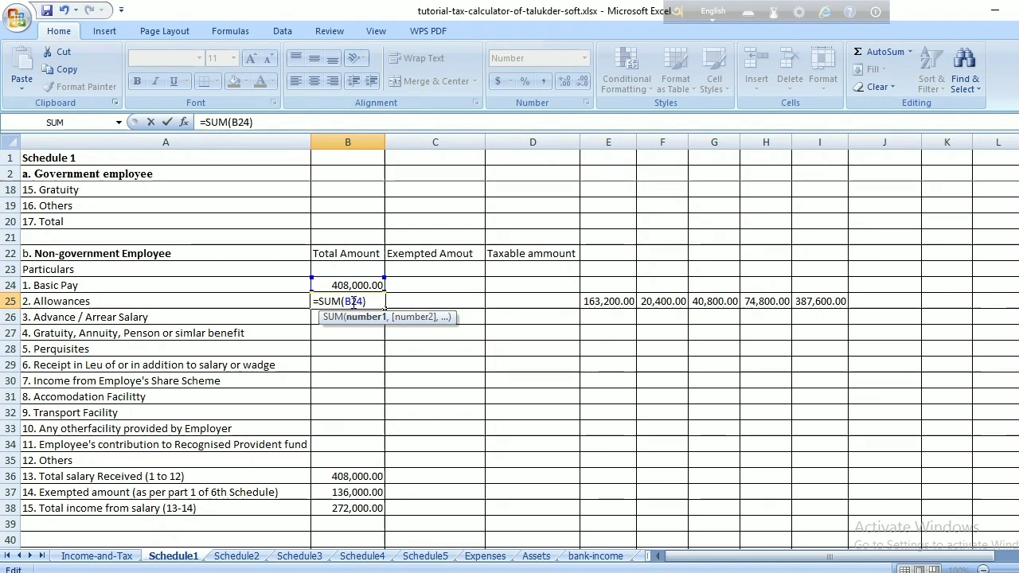
key(BackSpace)
key(BackSpace)
key(BackSpace)
text(E25:)
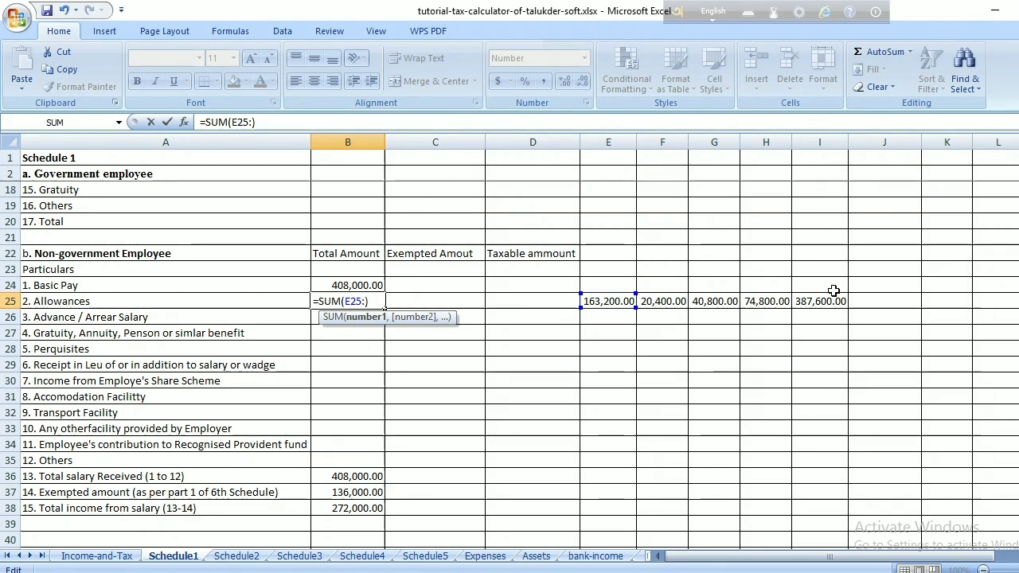
text(I25)
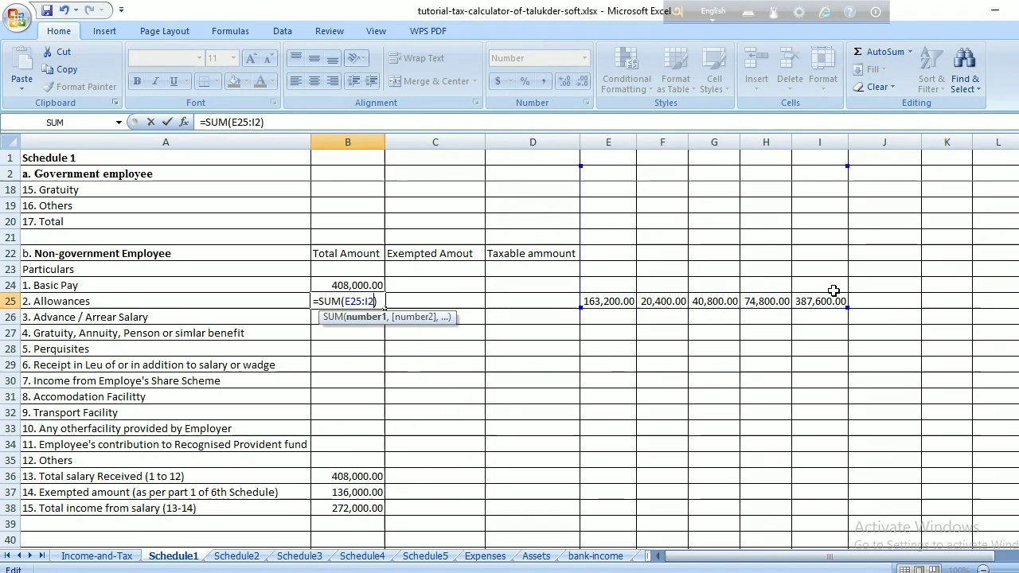
click(489, 124)
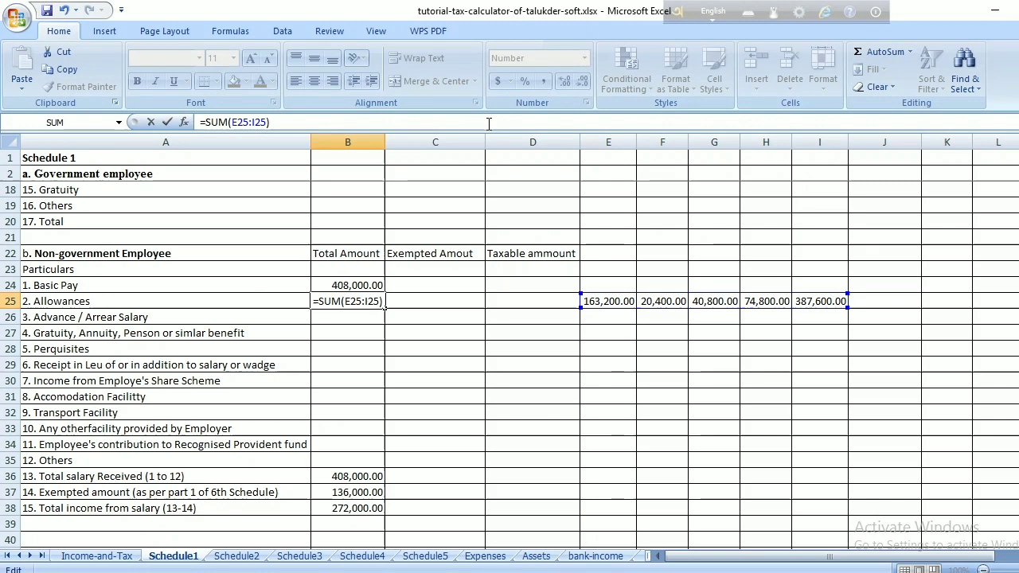
key(Return)
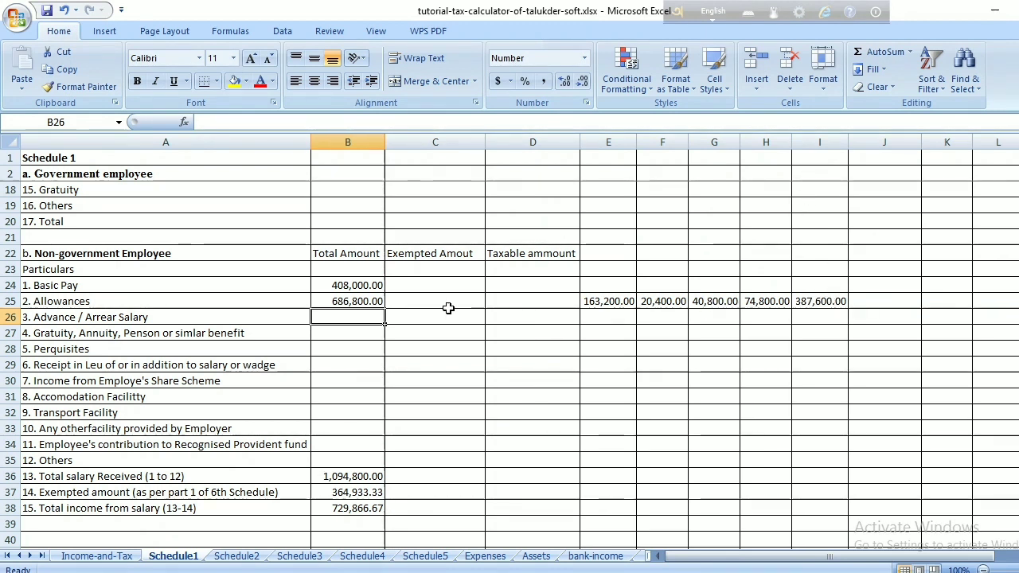
Inspect the formulas behind the Allowances total in B25 and Total salary Received in B36.
click(345, 303)
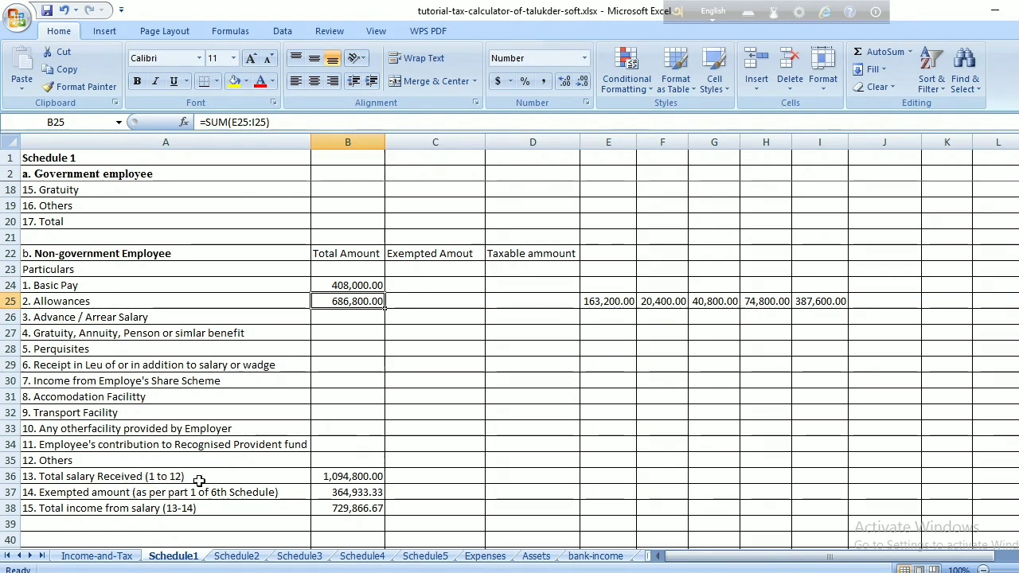
click(337, 476)
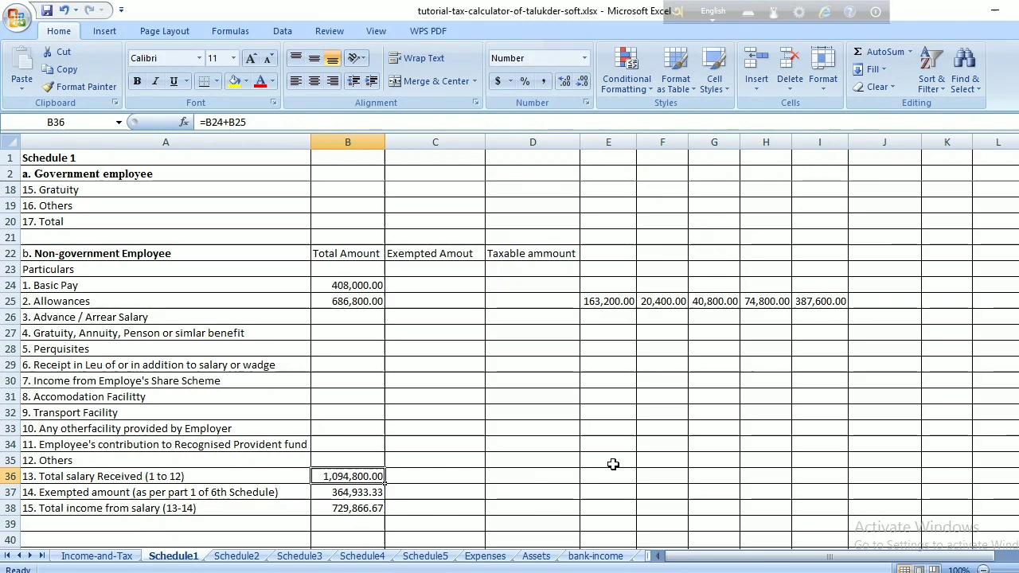
Replace the Total salary Received formula in B36 with an AutoSum of items 1 to 12, =SUM(B24:B35).
key(Delete)
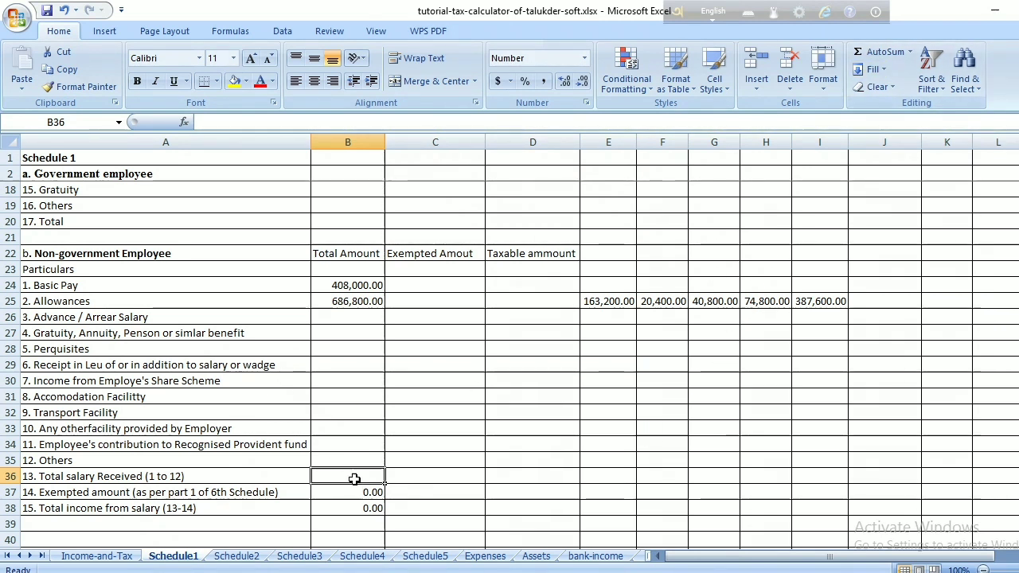
click(888, 54)
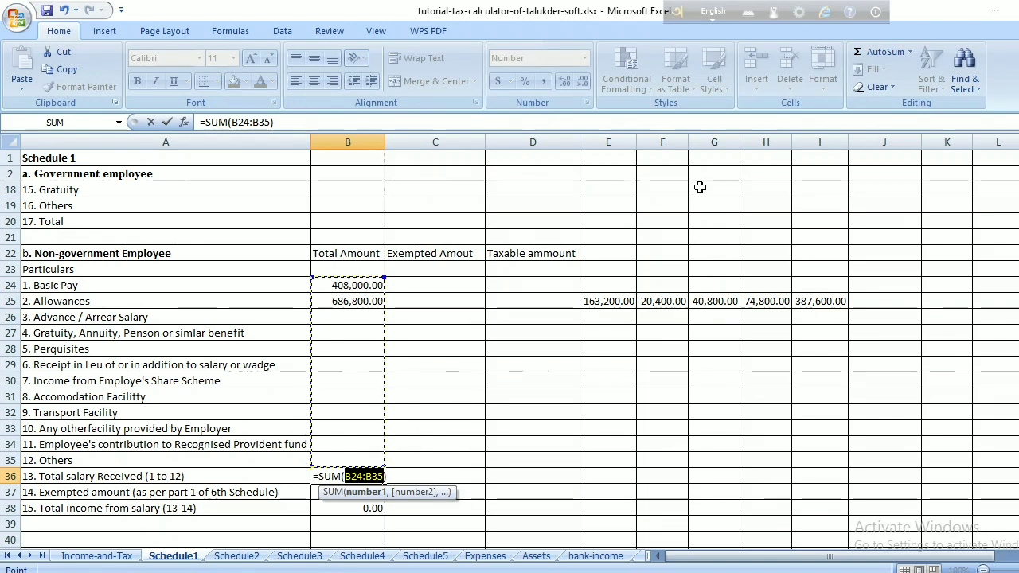
key(Return)
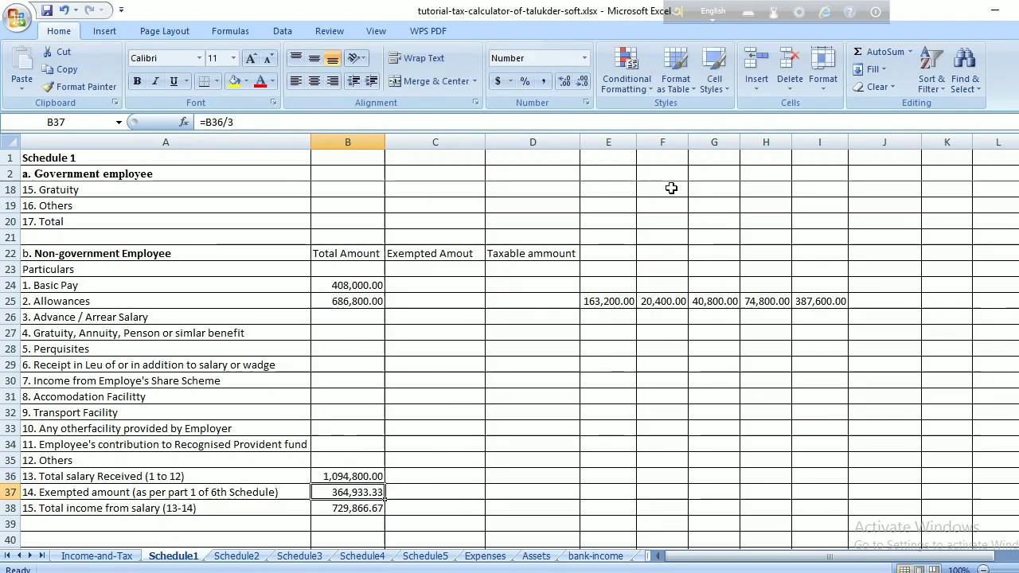
click(423, 475)
click(332, 479)
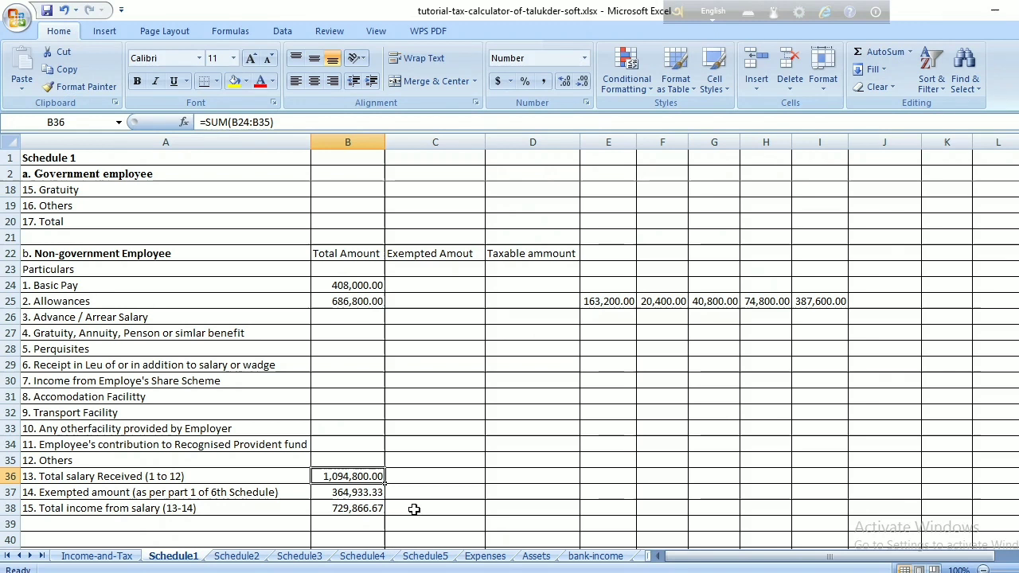
Clear the Exempted amount in B37 and re-enter it as one third of the total salary received, =B36/3.
click(370, 494)
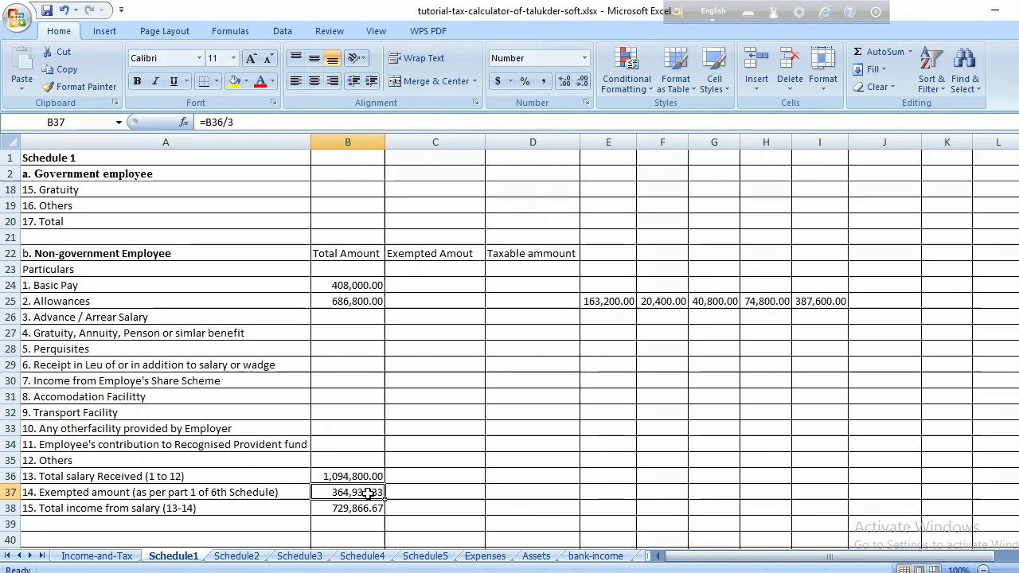
click(364, 477)
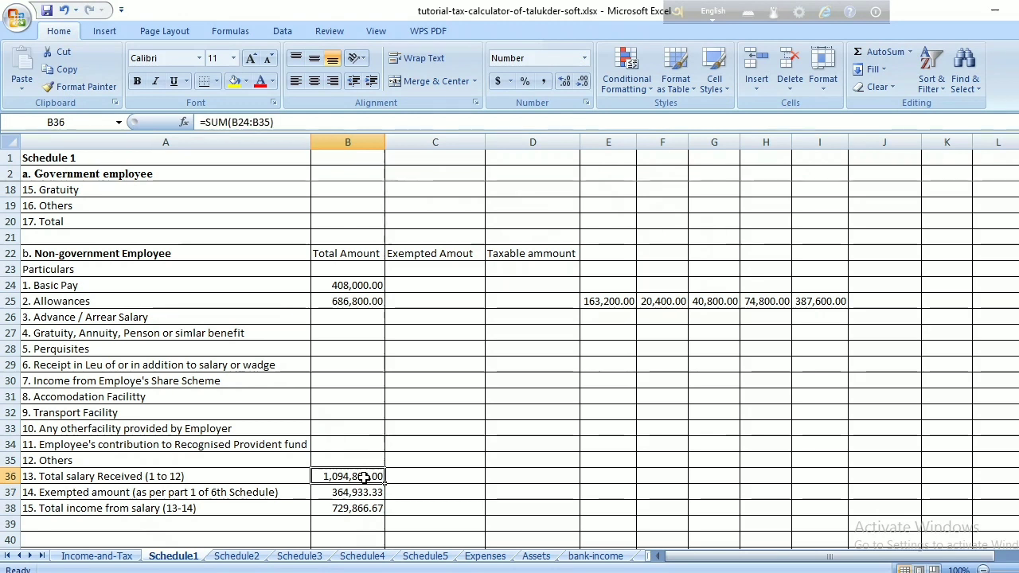
click(361, 493)
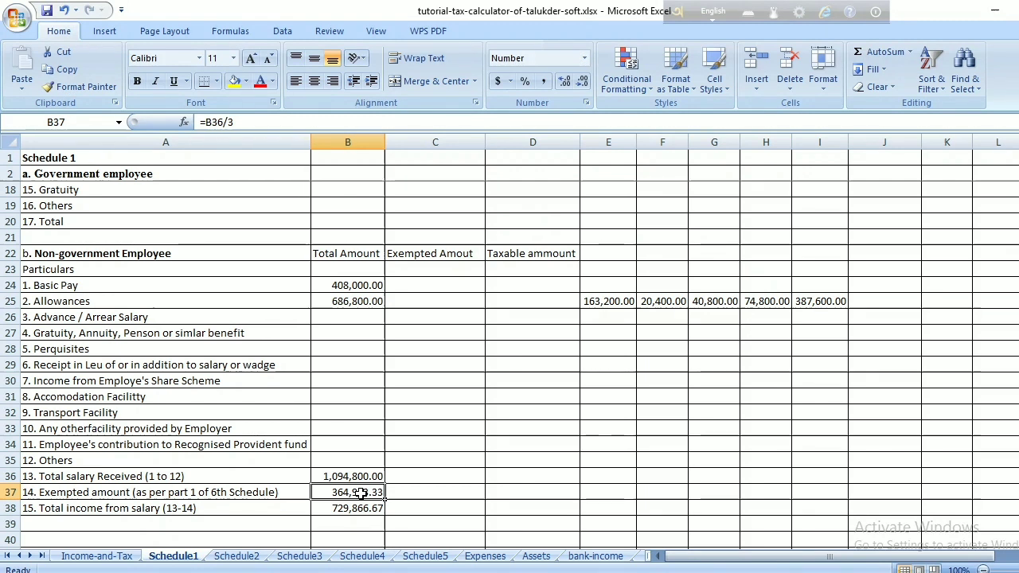
key(Delete)
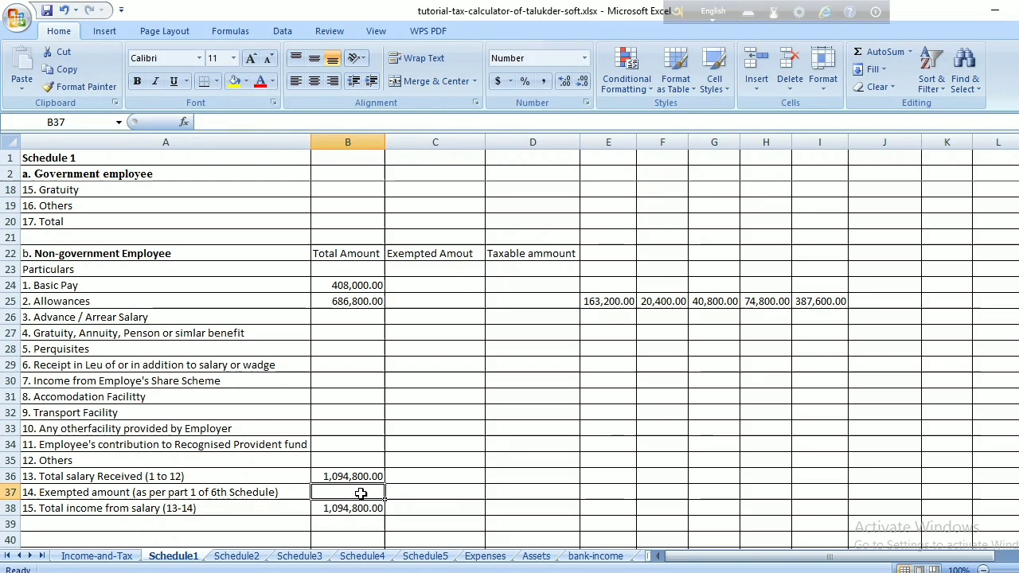
text(=)
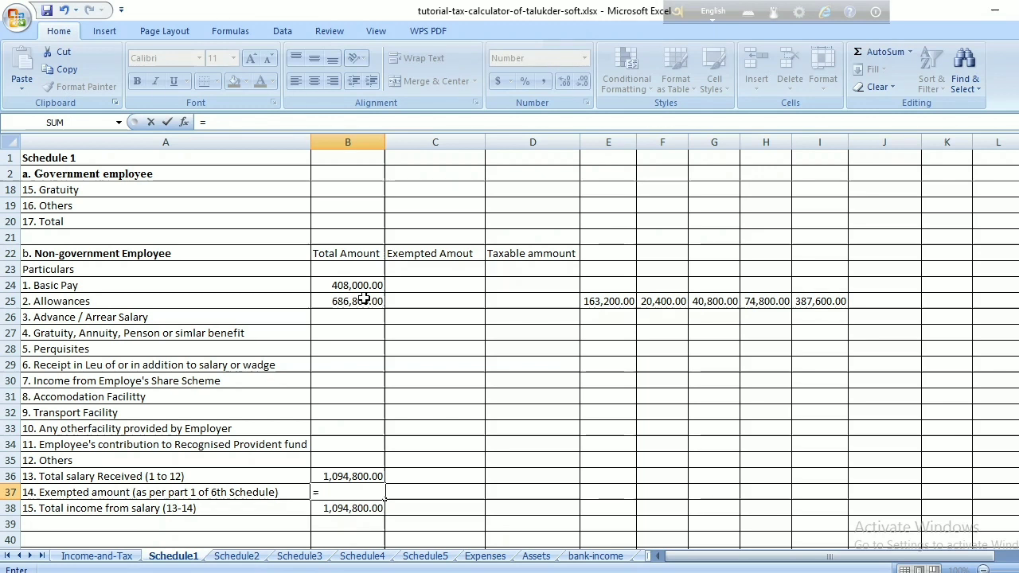
click(348, 475)
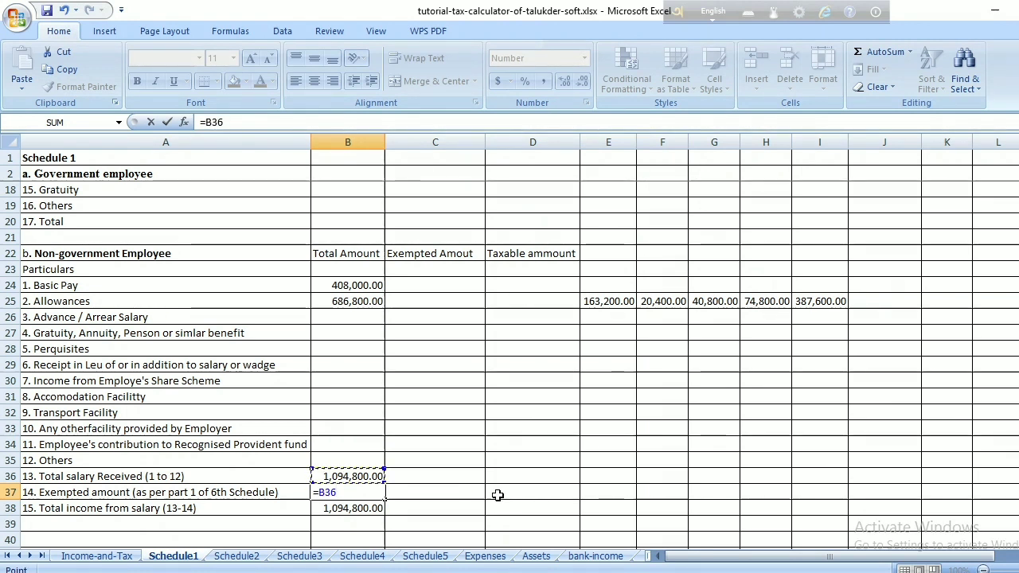
text(/3)
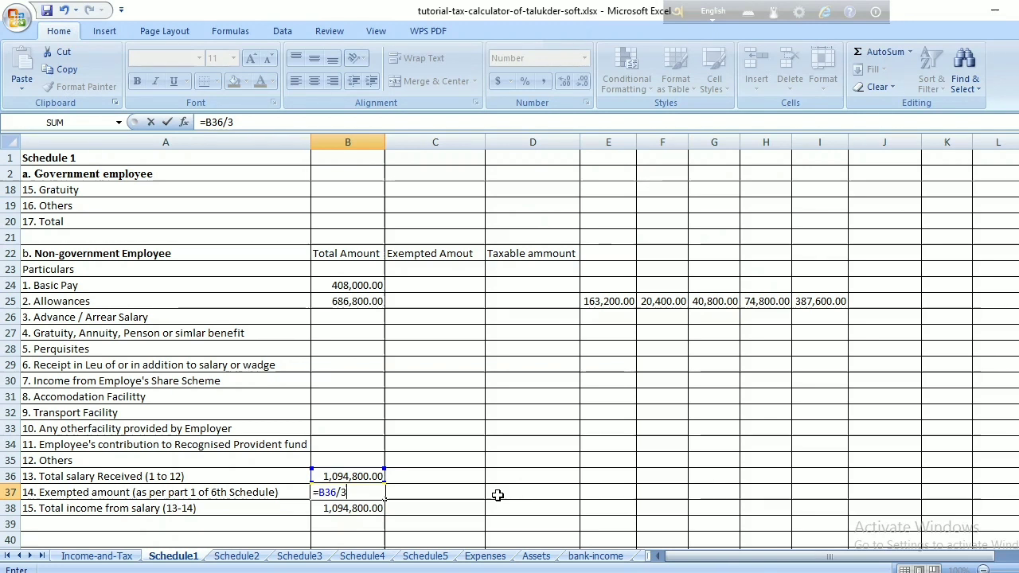
key(Return)
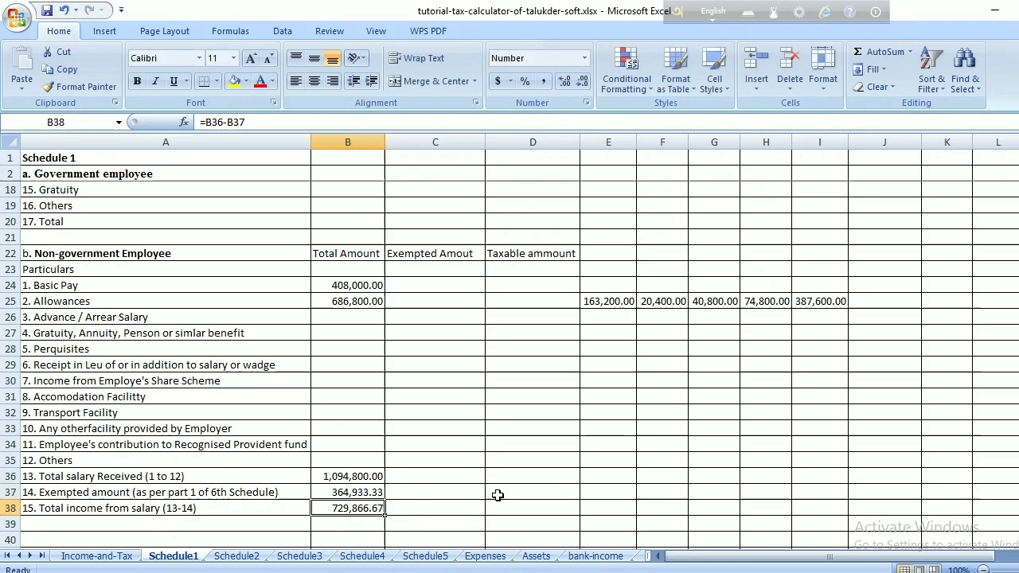
click(470, 492)
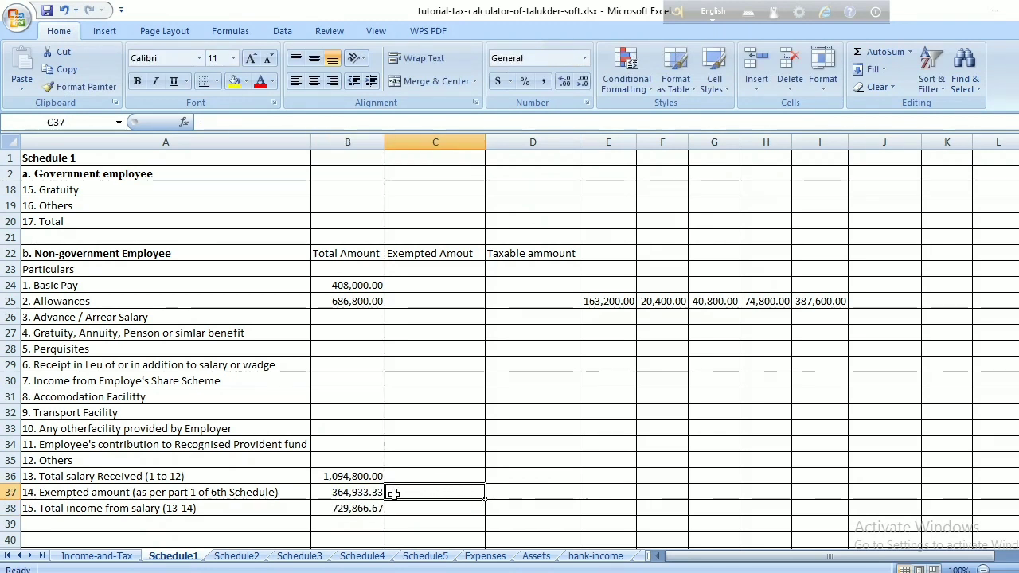
click(362, 493)
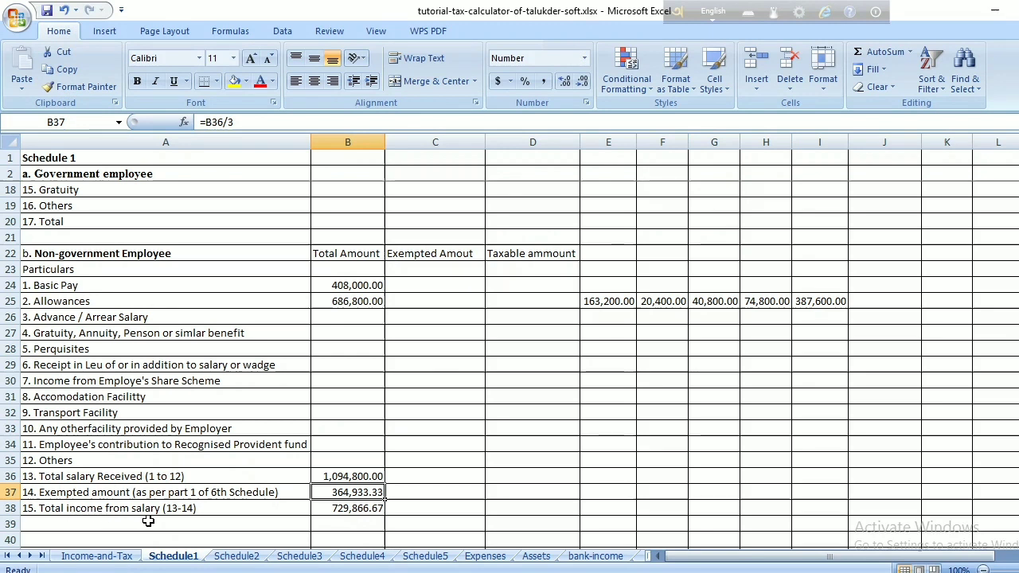
Clear Total income from salary in B38 and recalculate it as total salary minus the exempted amount, =B36-B37.
click(347, 509)
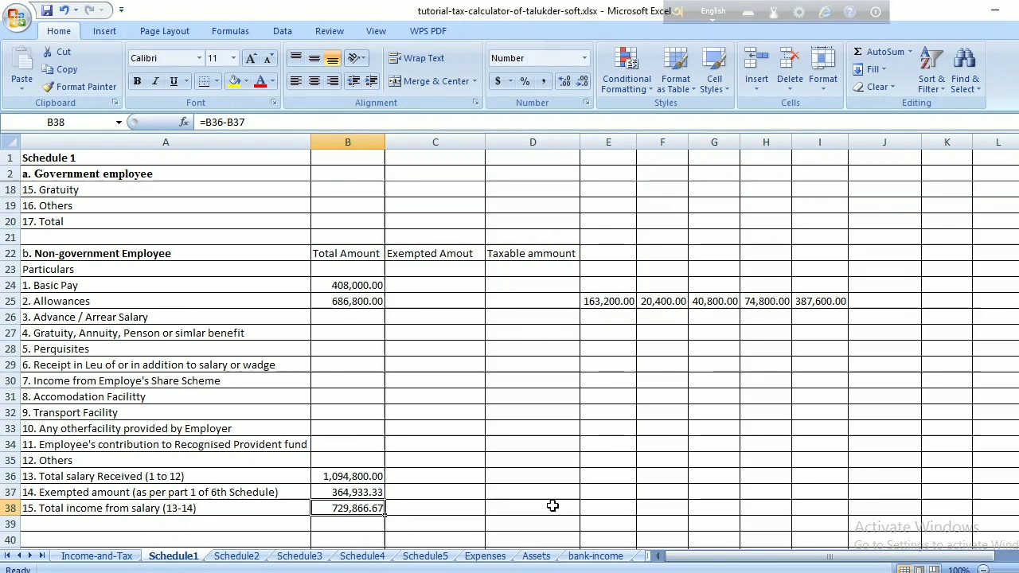
key(Delete)
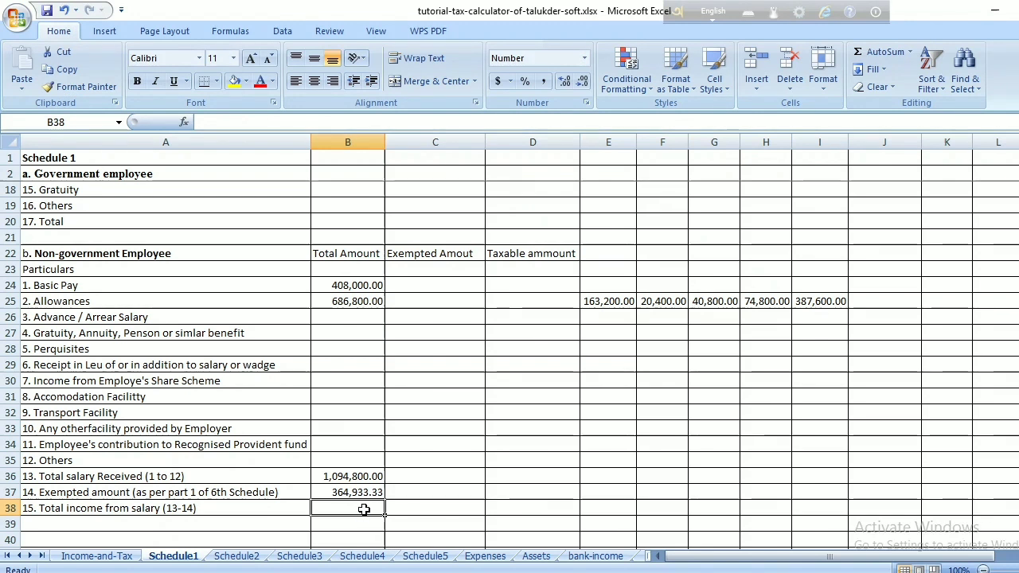
text(=)
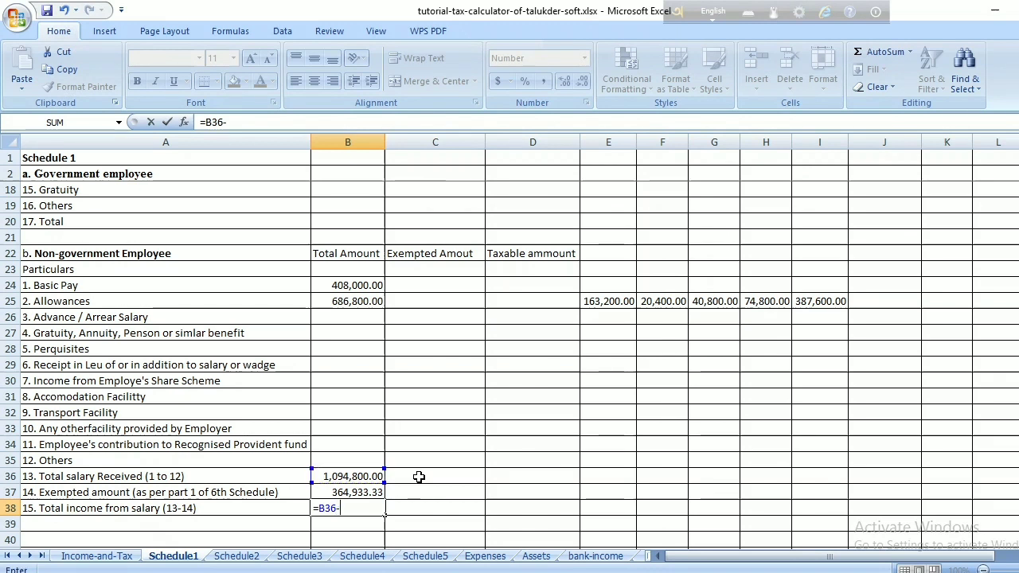
click(374, 492)
key(Return)
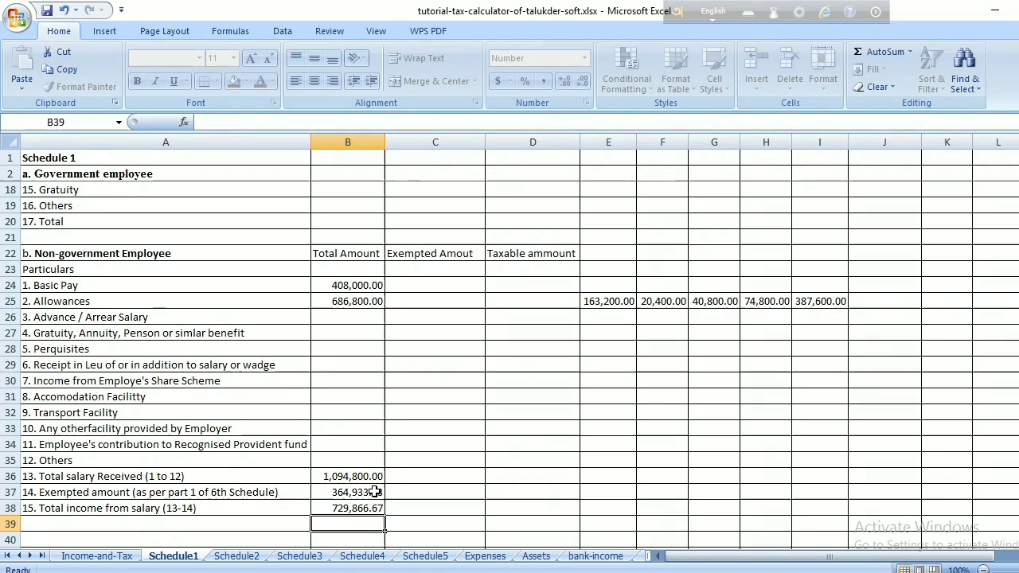
click(406, 522)
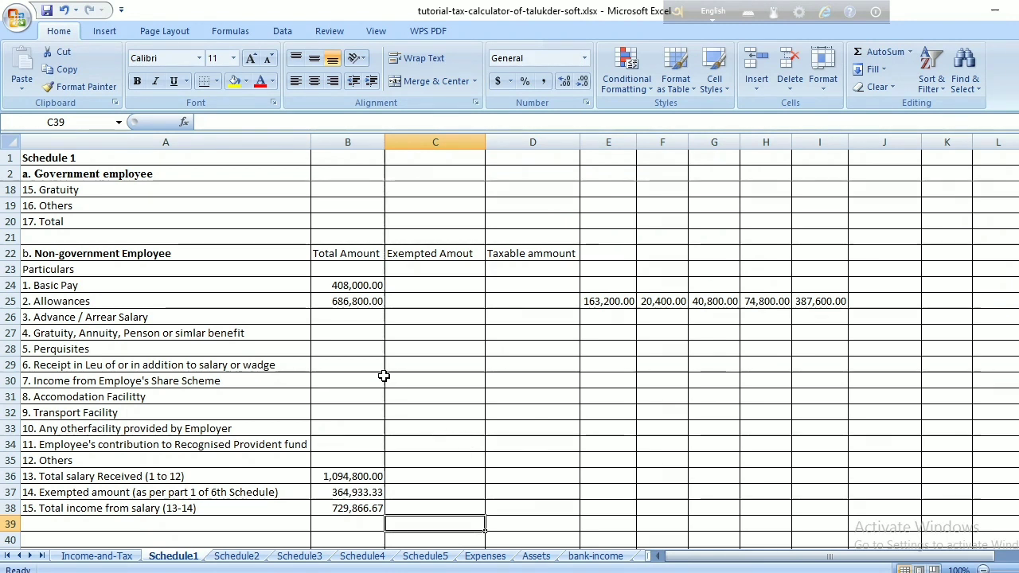
scroll(387, 375, down, 2)
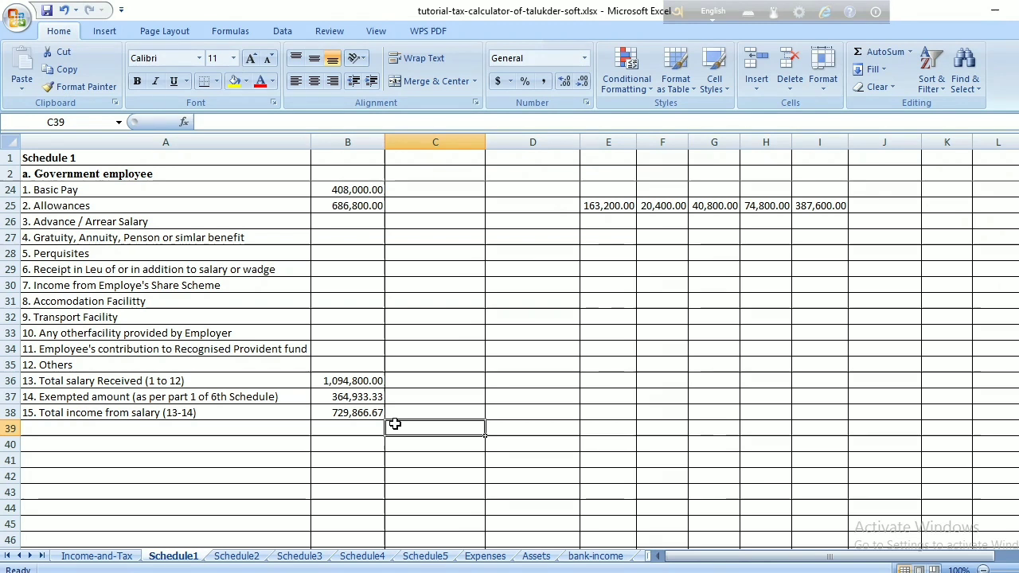
scroll(397, 422, up, 7)
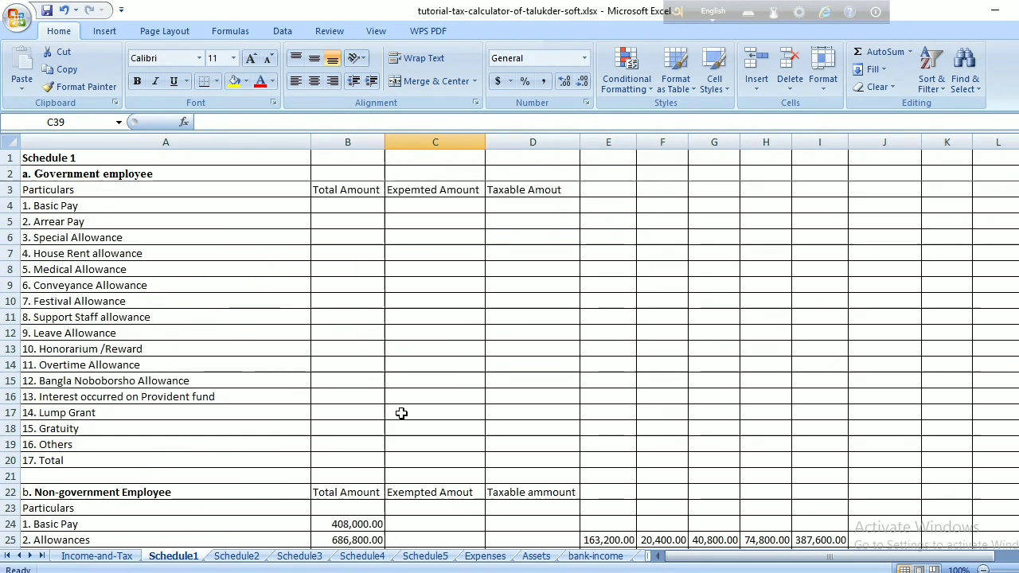
scroll(467, 400, down, 4)
scroll(467, 401, down, 5)
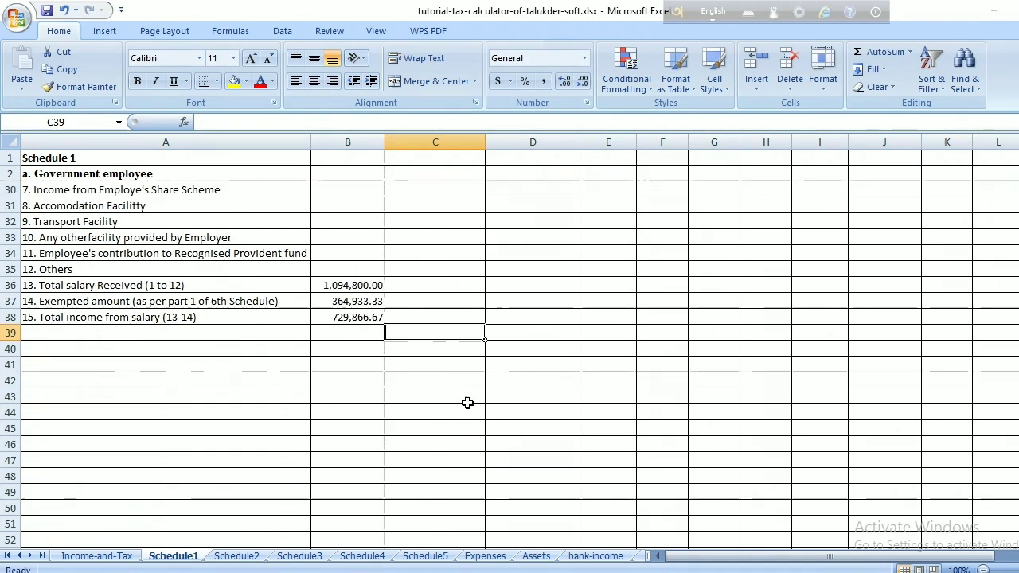